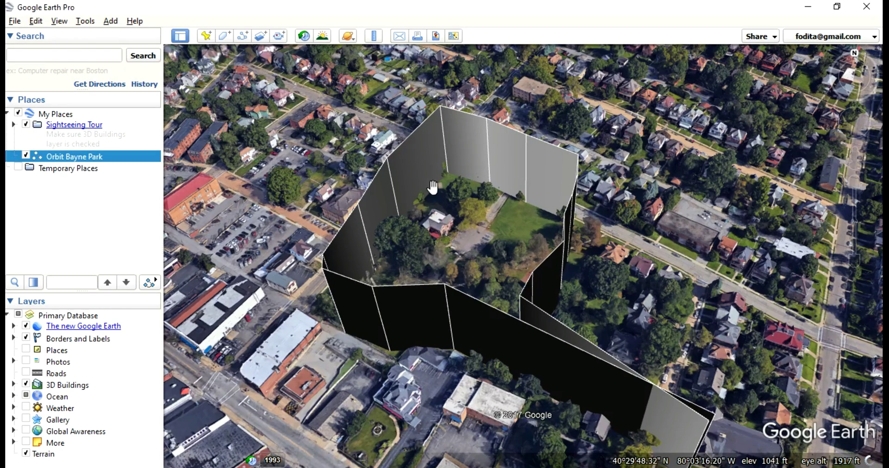
{"action": "left_click_drag", "start_coordinate": [479, 253], "coordinate": [474, 236]}
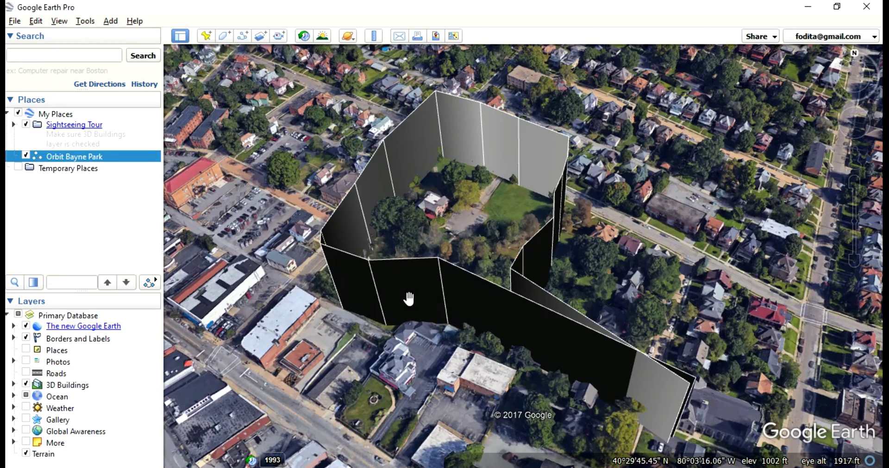
{"action": "left_click_drag", "start_coordinate": [614, 415], "coordinate": [466, 335]}
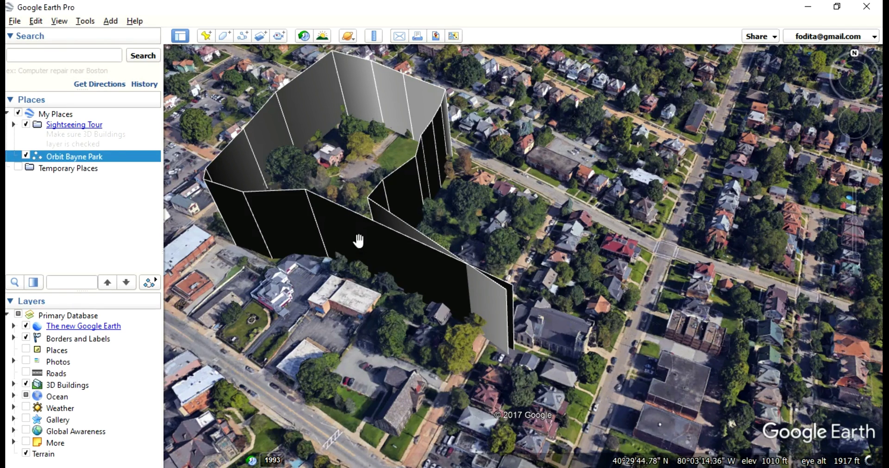
{"action": "left_click_drag", "start_coordinate": [499, 364], "coordinate": [605, 374]}
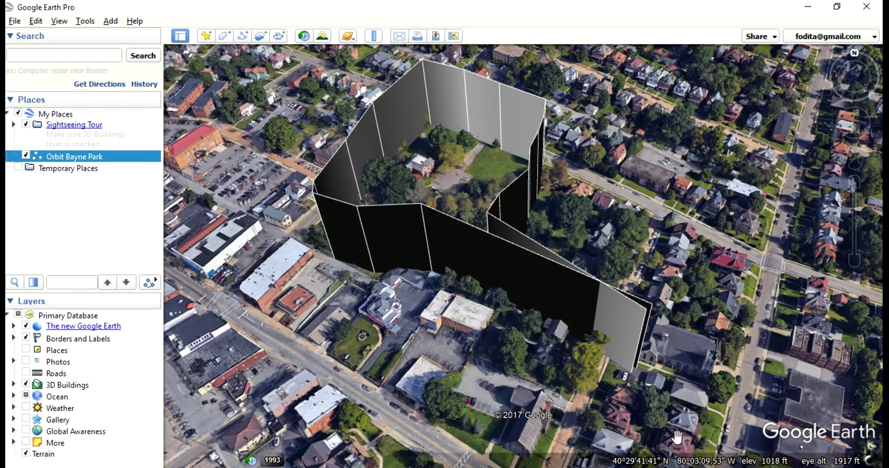
{"action": "left_click_drag", "start_coordinate": [647, 382], "coordinate": [618, 421]}
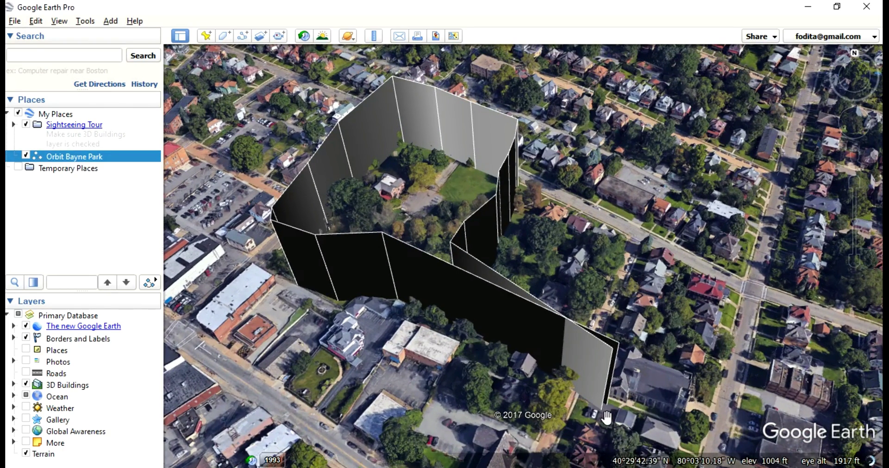
{"action": "left_click_drag", "start_coordinate": [606, 417], "coordinate": [646, 398]}
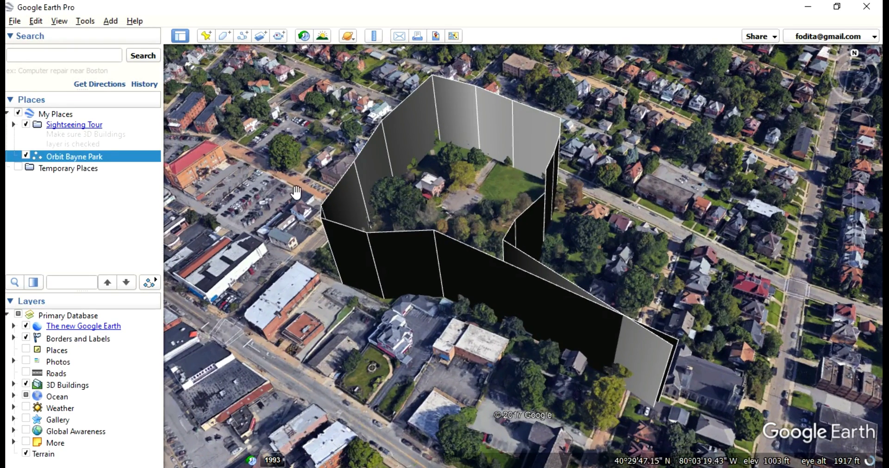
- Review the altitude settings in the properties of the Orbit Bayne Park path and accept them
{"action": "right_click", "coordinate": [102, 156]}
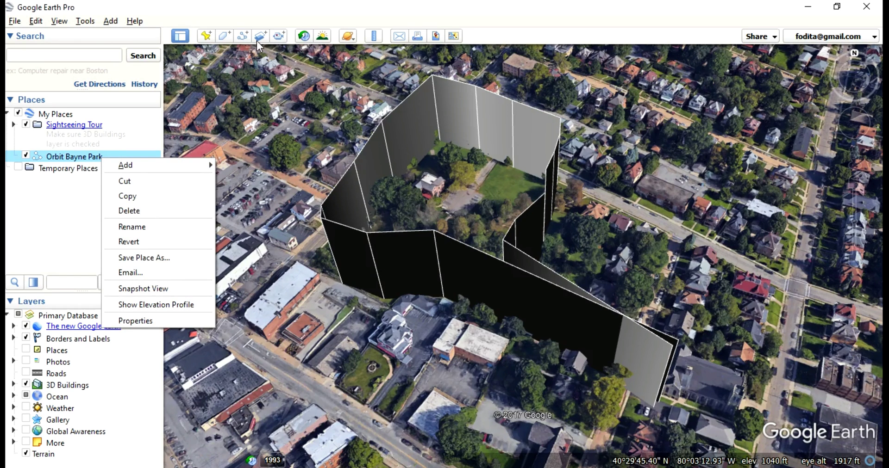
{"action": "left_click", "coordinate": [176, 321]}
{"action": "left_click_drag", "start_coordinate": [84, 132], "coordinate": [94, 109]}
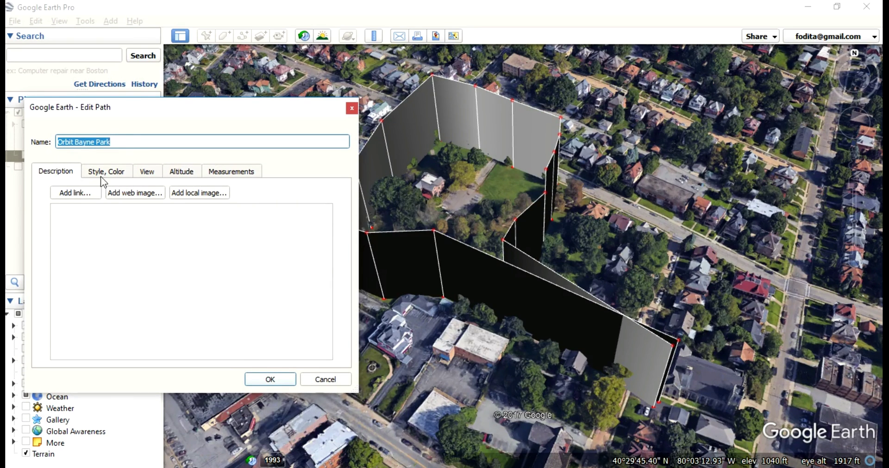
{"action": "left_click", "coordinate": [176, 172]}
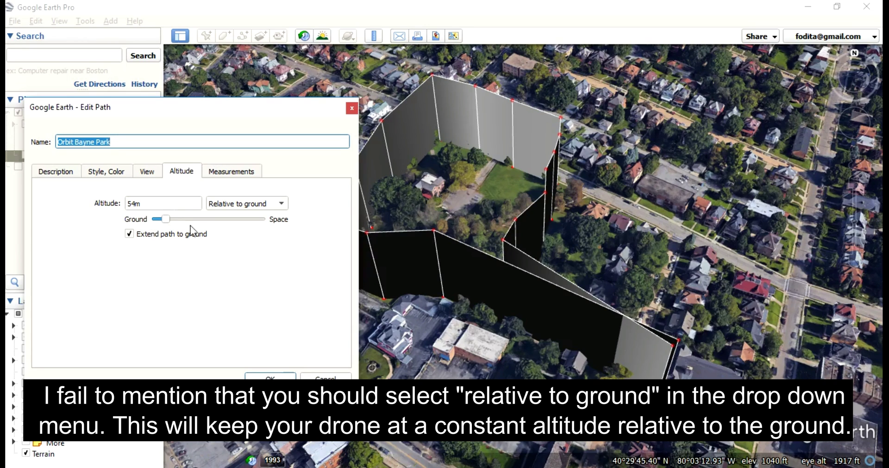
{"action": "left_click", "coordinate": [278, 378]}
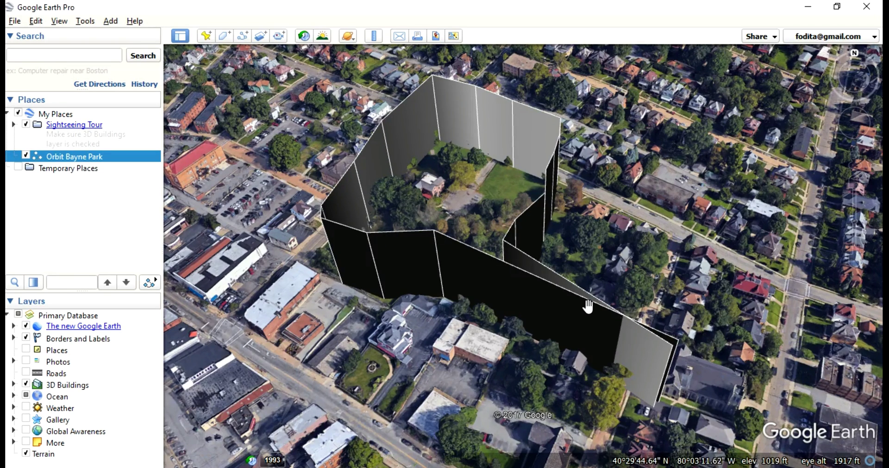
- Save the Orbit Bayne Park path as a KML file in Documents, replacing the existing file of that name
{"action": "left_click", "coordinate": [15, 21]}
{"action": "mouse_move", "coordinate": [38, 50]}
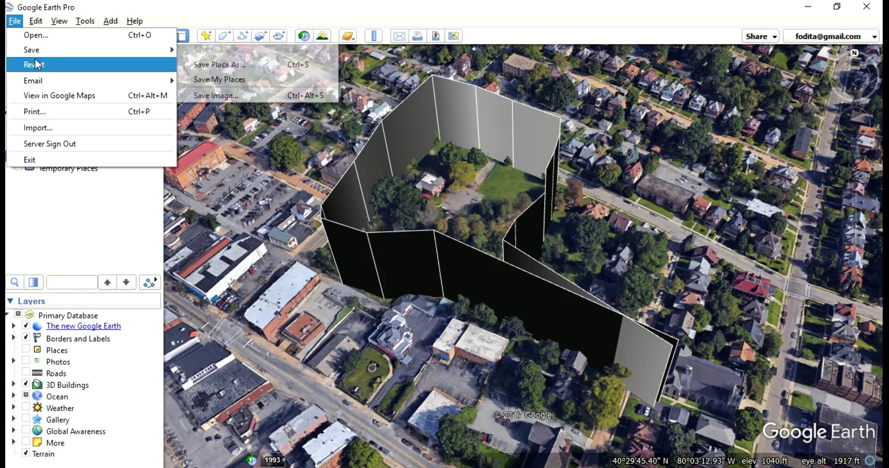
{"action": "left_click", "coordinate": [220, 65]}
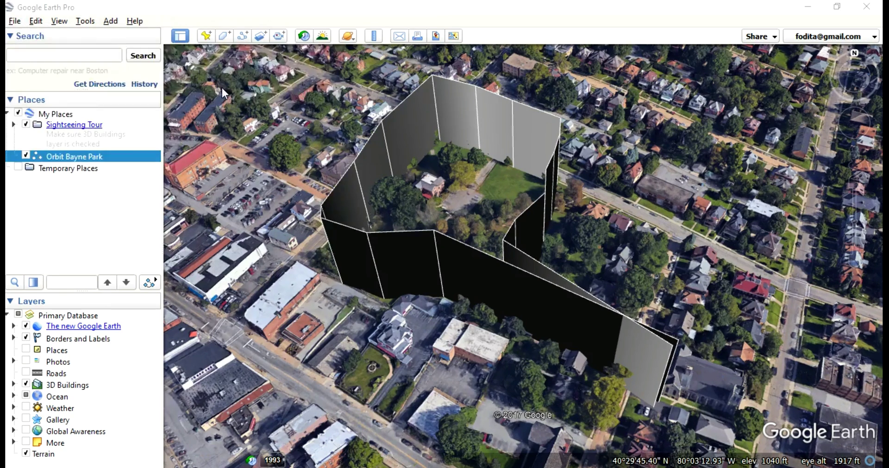
{"action": "left_click", "coordinate": [162, 276]}
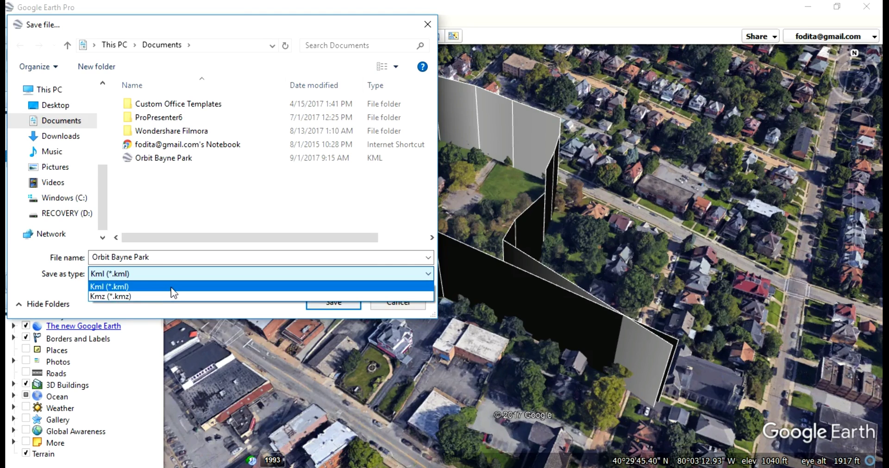
{"action": "left_click", "coordinate": [172, 292]}
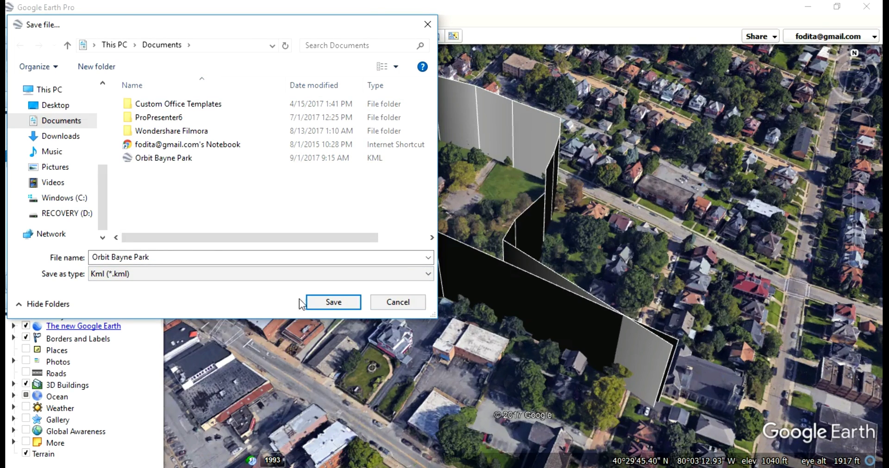
{"action": "left_click", "coordinate": [351, 304]}
{"action": "left_click", "coordinate": [480, 244]}
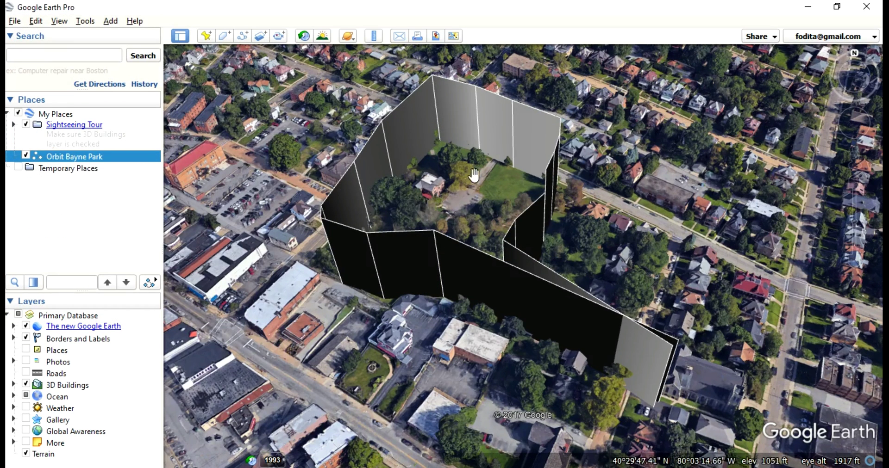
- Switch to the Litchi Mission Hub and import Orbit Bayne Park.kml as a new mission
{"action": "left_click_drag", "start_coordinate": [599, 233], "coordinate": [564, 274]}
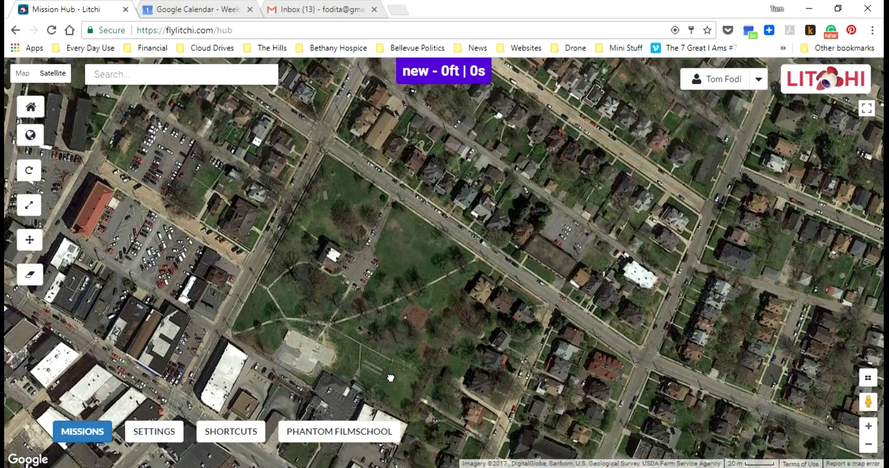
{"action": "left_click_drag", "start_coordinate": [390, 379], "coordinate": [363, 315]}
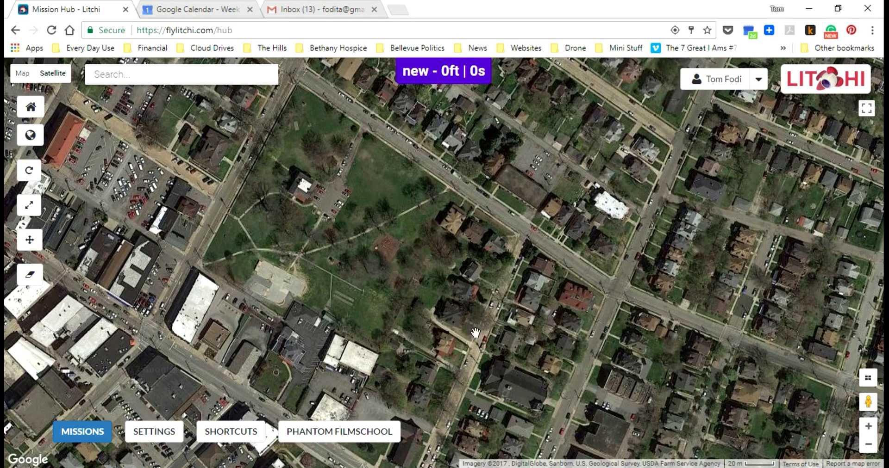
{"action": "left_click_drag", "start_coordinate": [477, 350], "coordinate": [452, 319]}
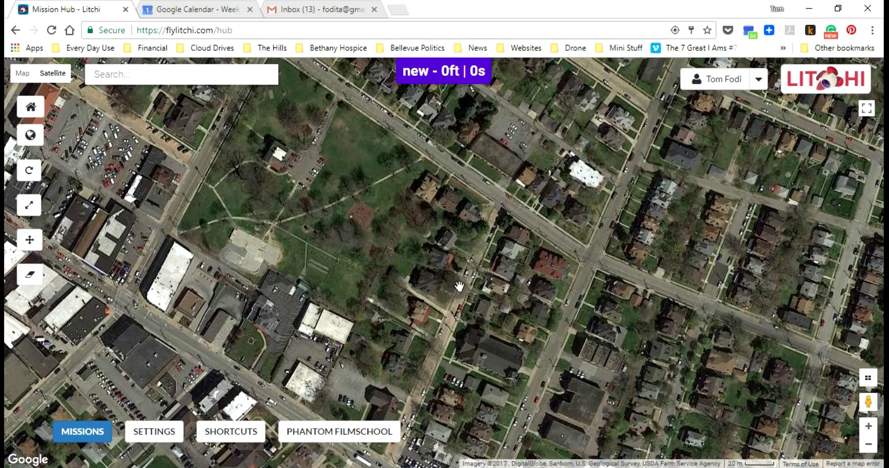
{"action": "left_click_drag", "start_coordinate": [374, 198], "coordinate": [469, 213]}
{"action": "left_click_drag", "start_coordinate": [390, 225], "coordinate": [333, 233]}
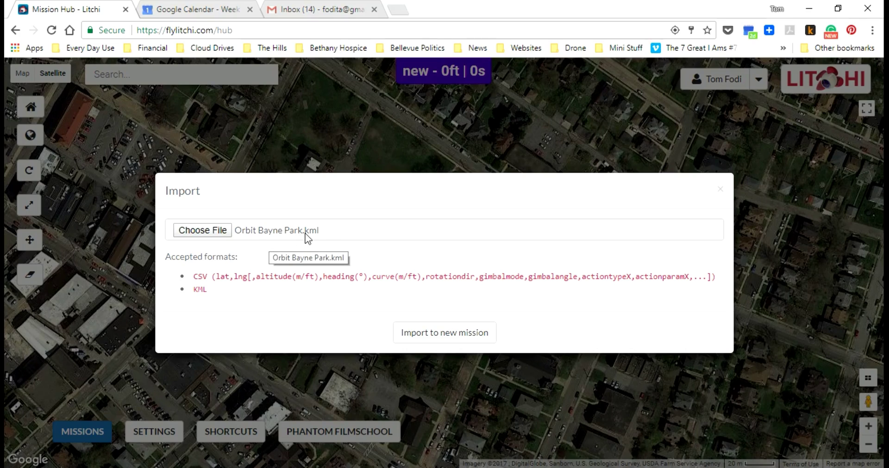
{"action": "left_click", "coordinate": [424, 336]}
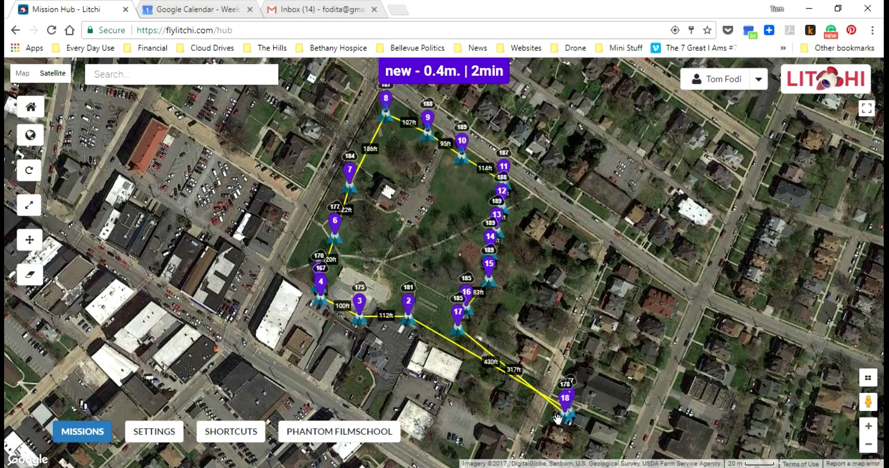
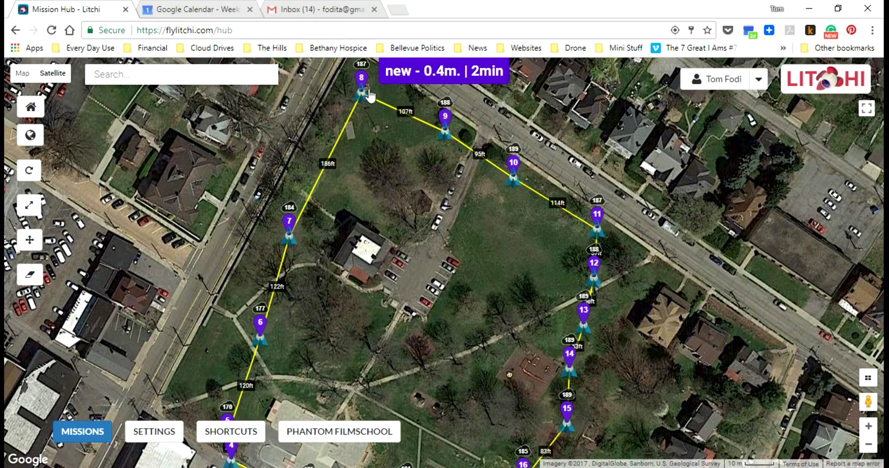
- Add a point of interest on the paved skate area north of waypoint 3 and close its settings
{"action": "left_click_drag", "start_coordinate": [524, 289], "coordinate": [542, 218]}
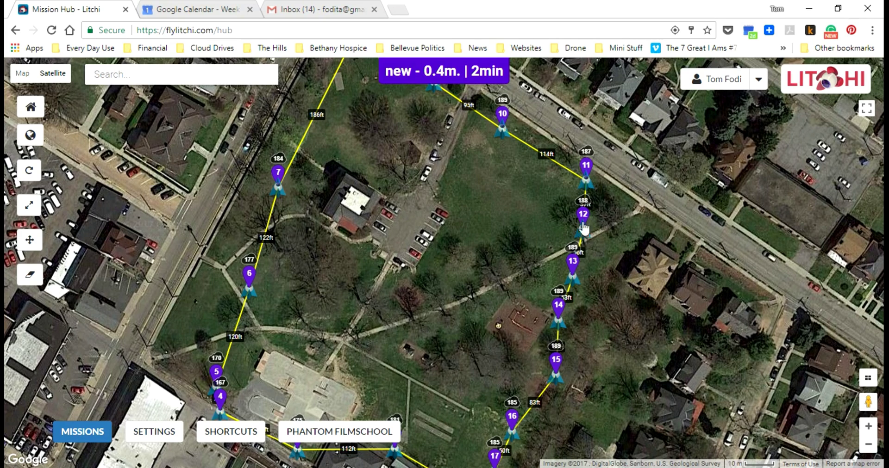
{"action": "left_click_drag", "start_coordinate": [494, 297], "coordinate": [483, 266]}
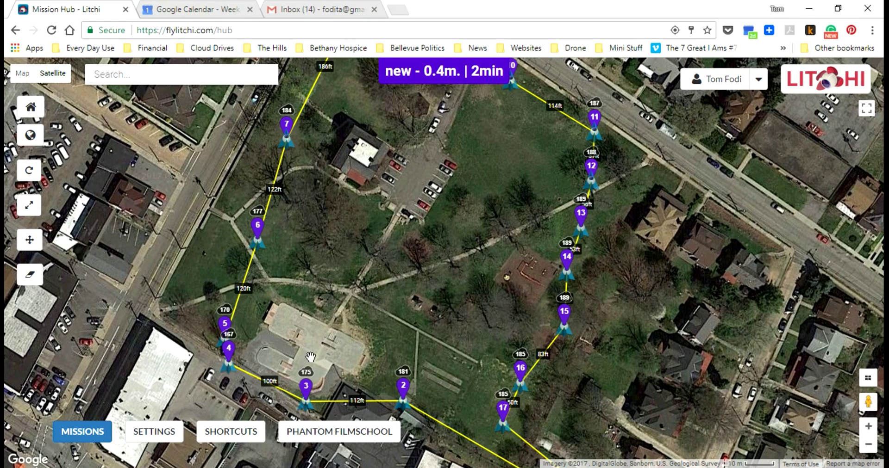
{"action": "left_click", "coordinate": [306, 341]}
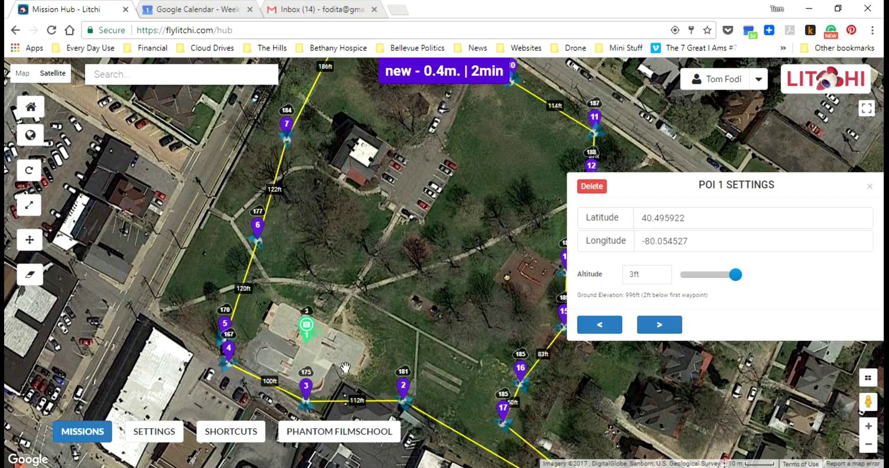
{"action": "left_click", "coordinate": [870, 187]}
- Add a second point of interest on the white-roofed building beside the park's parking lot and close its settings
{"action": "left_click_drag", "start_coordinate": [466, 183], "coordinate": [438, 288]}
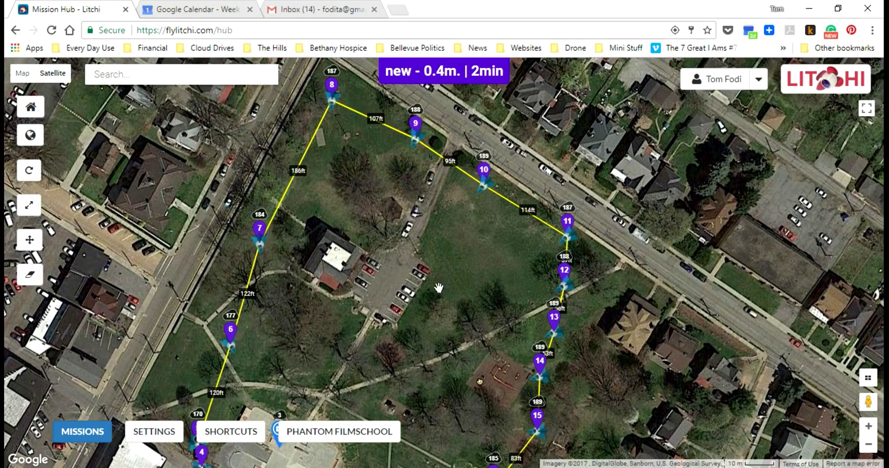
{"action": "left_click_drag", "start_coordinate": [514, 337], "coordinate": [473, 241]}
{"action": "left_click_drag", "start_coordinate": [296, 171], "coordinate": [306, 220]}
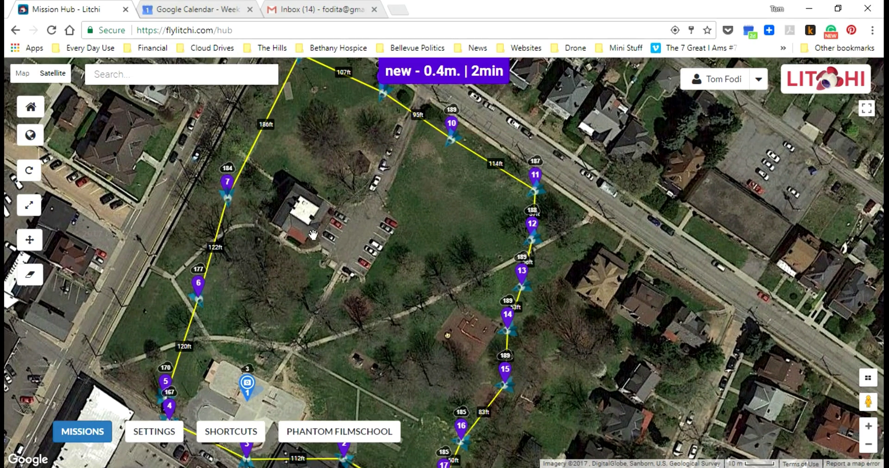
{"action": "left_click_drag", "start_coordinate": [307, 352], "coordinate": [303, 309]}
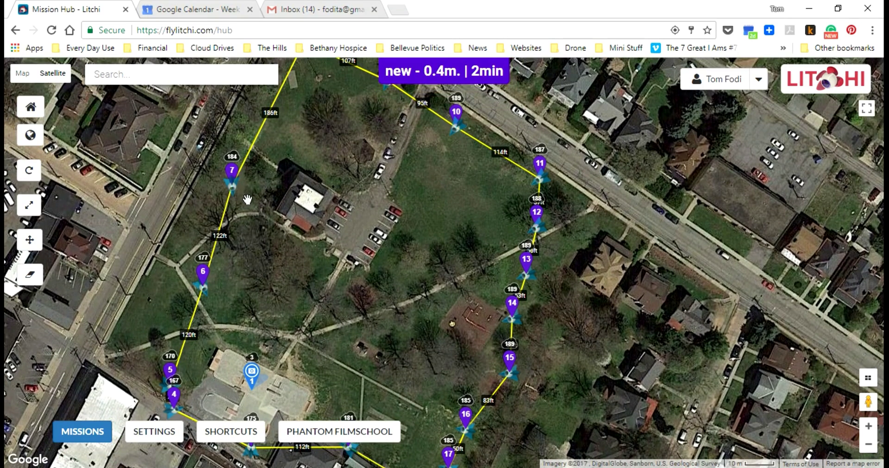
{"action": "left_click", "coordinate": [311, 203], "text": "ctrl"}
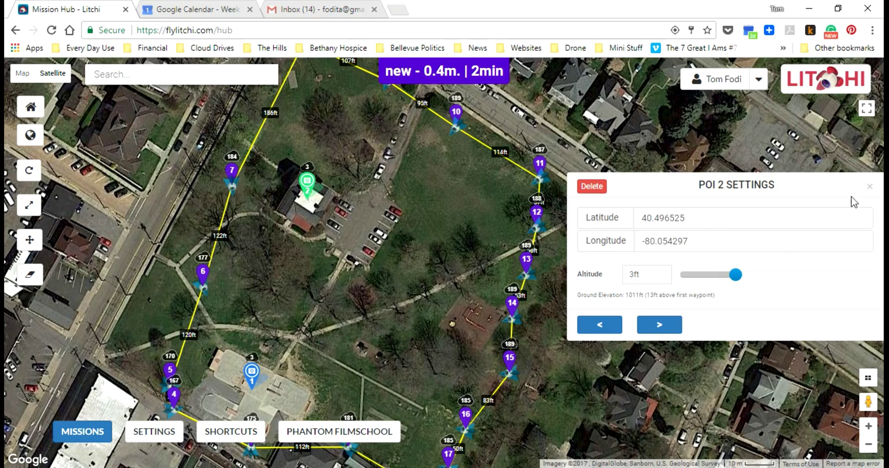
{"action": "left_click", "coordinate": [869, 186]}
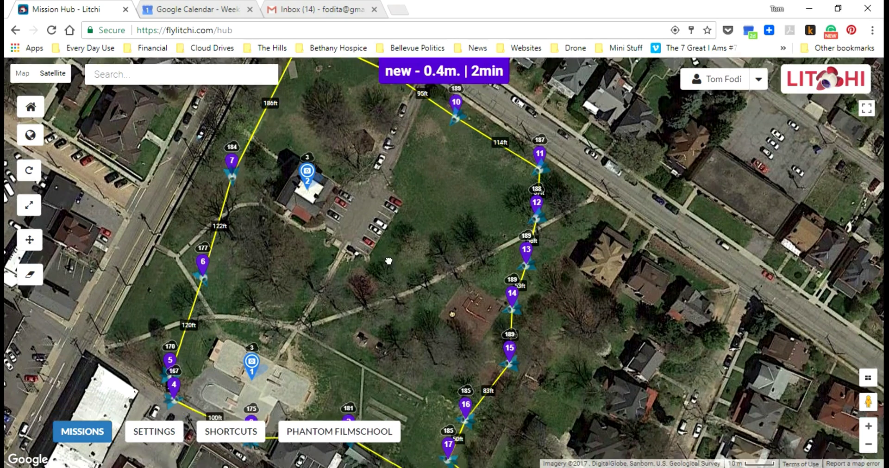
- Assign POI 2 to waypoint 7 so the drone faces the park building there
{"action": "left_click_drag", "start_coordinate": [389, 254], "coordinate": [355, 169]}
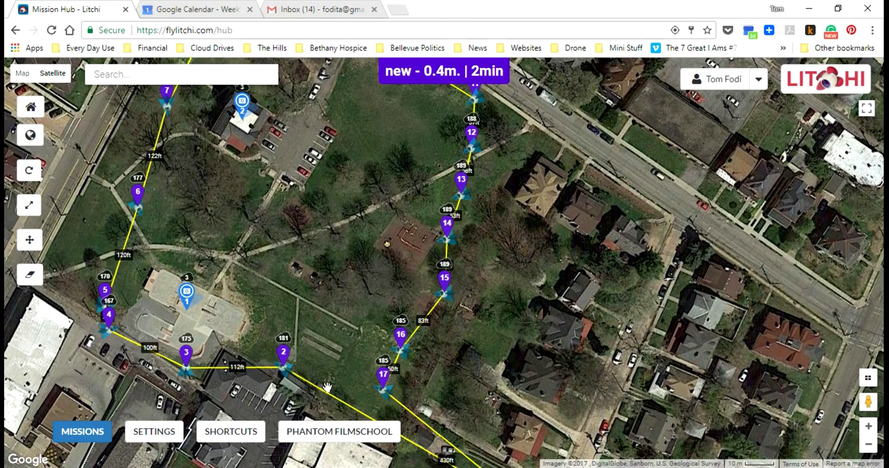
{"action": "left_click_drag", "start_coordinate": [356, 243], "coordinate": [451, 349]}
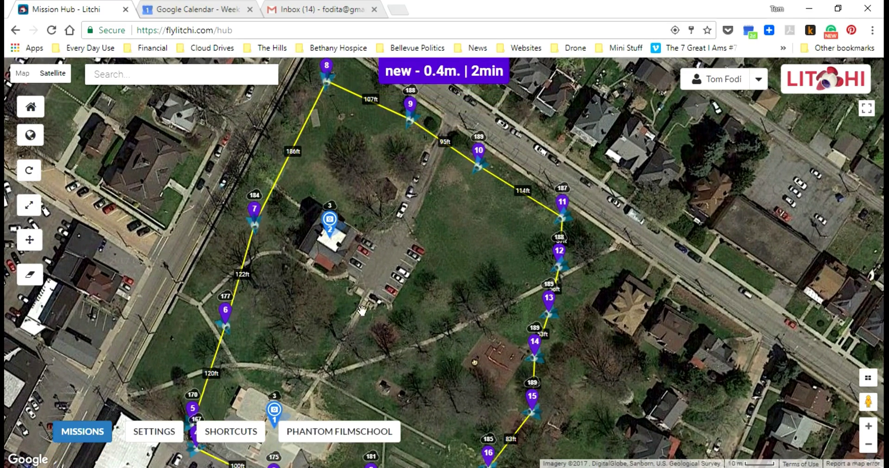
{"action": "left_click", "coordinate": [254, 218]}
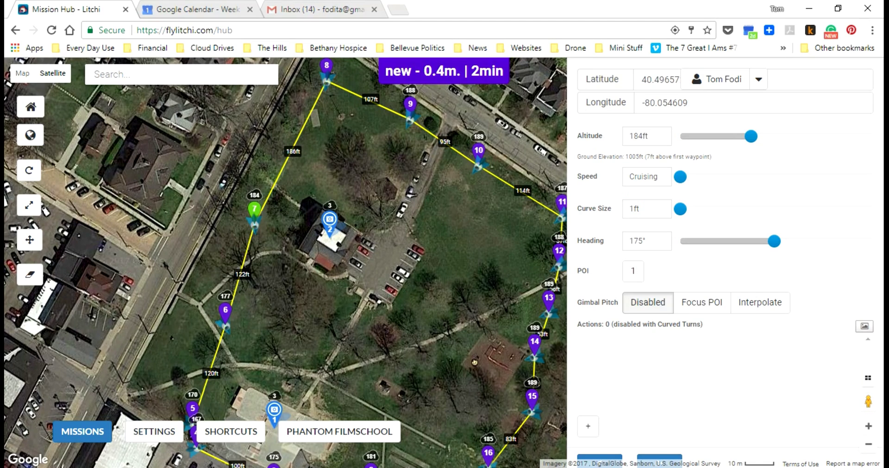
{"action": "left_click", "coordinate": [636, 274]}
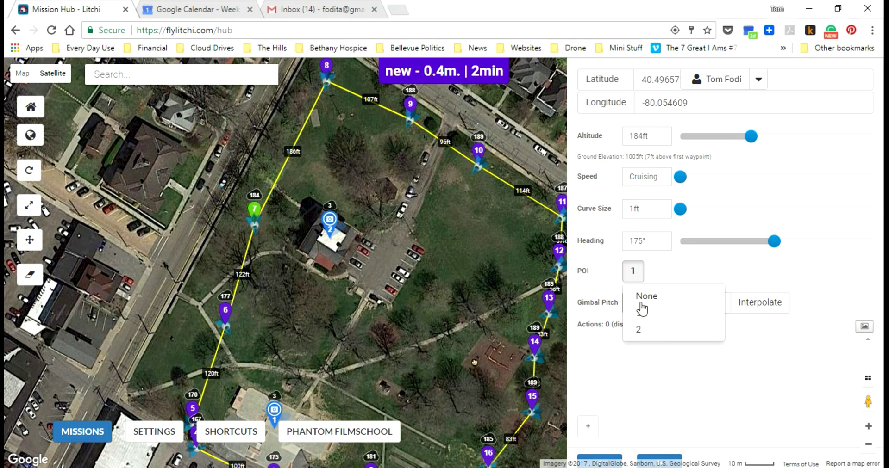
{"action": "left_click", "coordinate": [639, 330]}
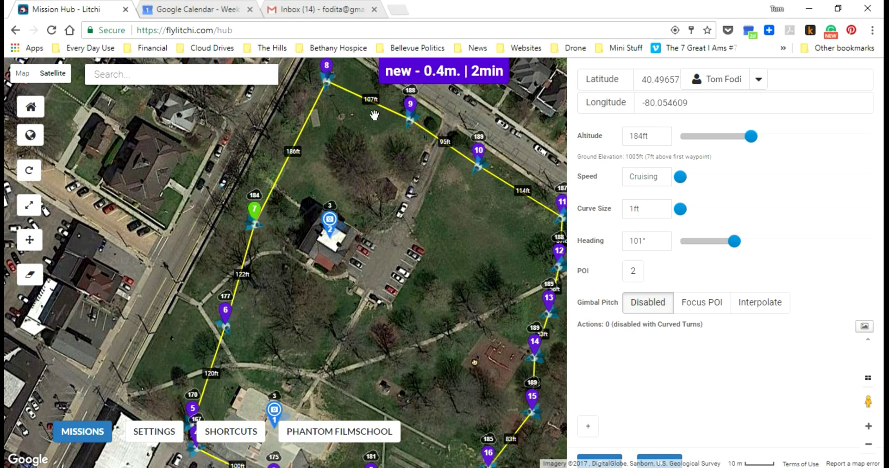
- Set the point of interest of waypoint 8 to POI 2
{"action": "left_click", "coordinate": [332, 84]}
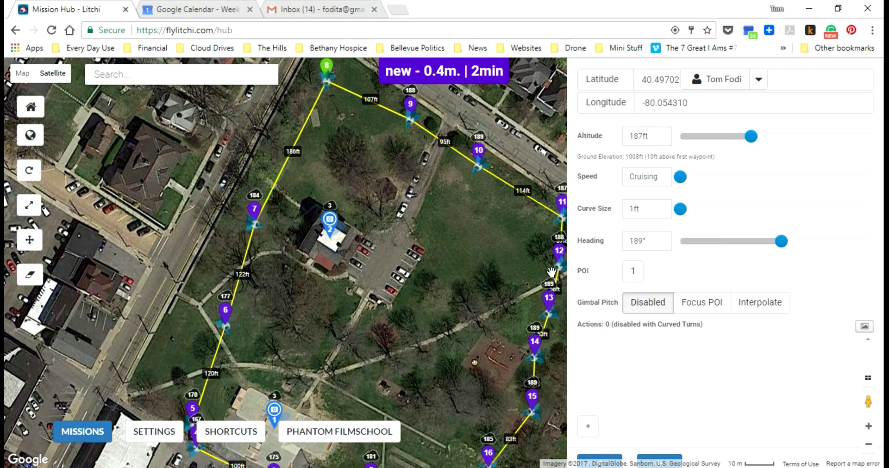
{"action": "left_click", "coordinate": [635, 280]}
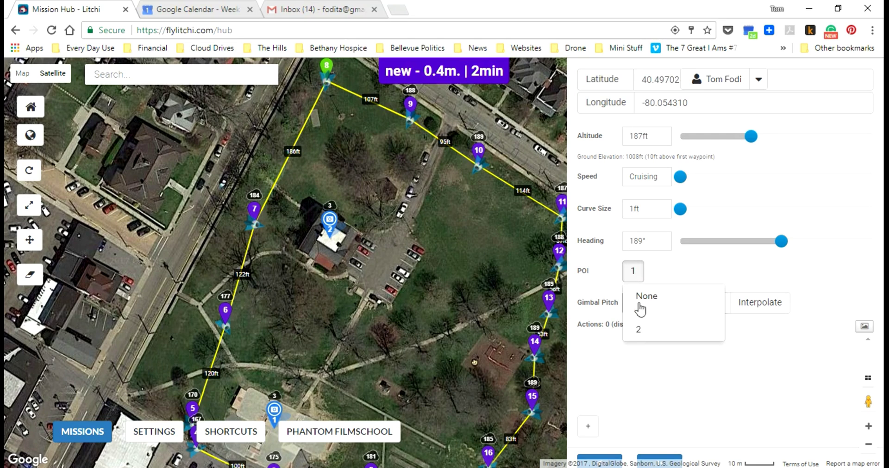
{"action": "left_click", "coordinate": [642, 333]}
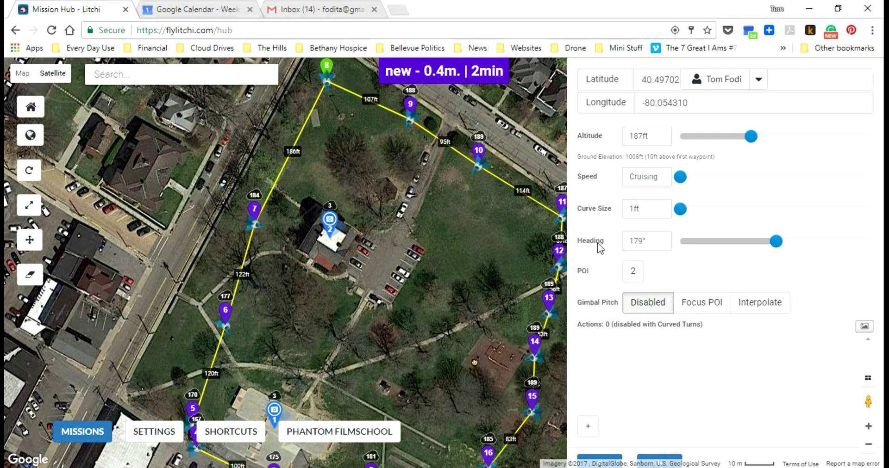